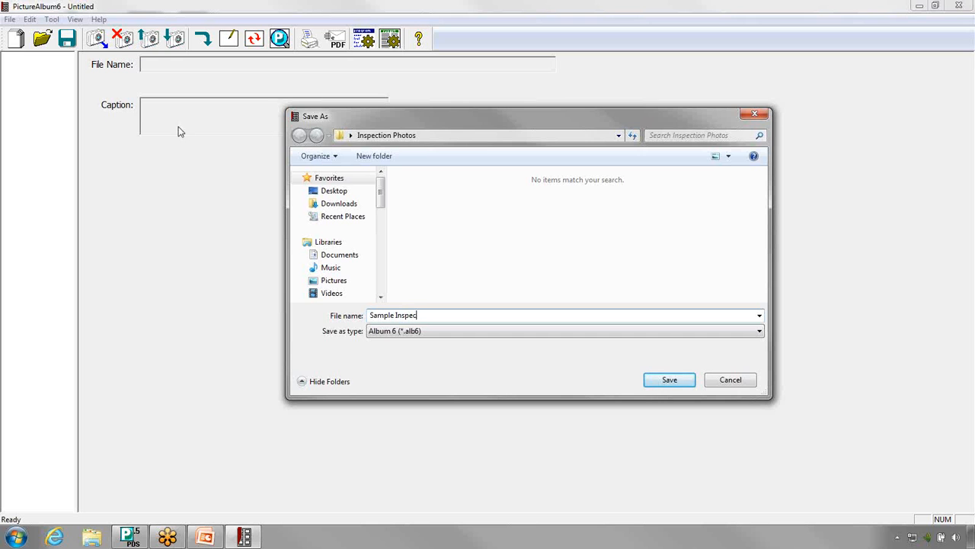
Step: Save the album as Sample Inspection in Inspection Photos and add MVC-328F.JPG along with all other pictures in that folder
click(660, 378)
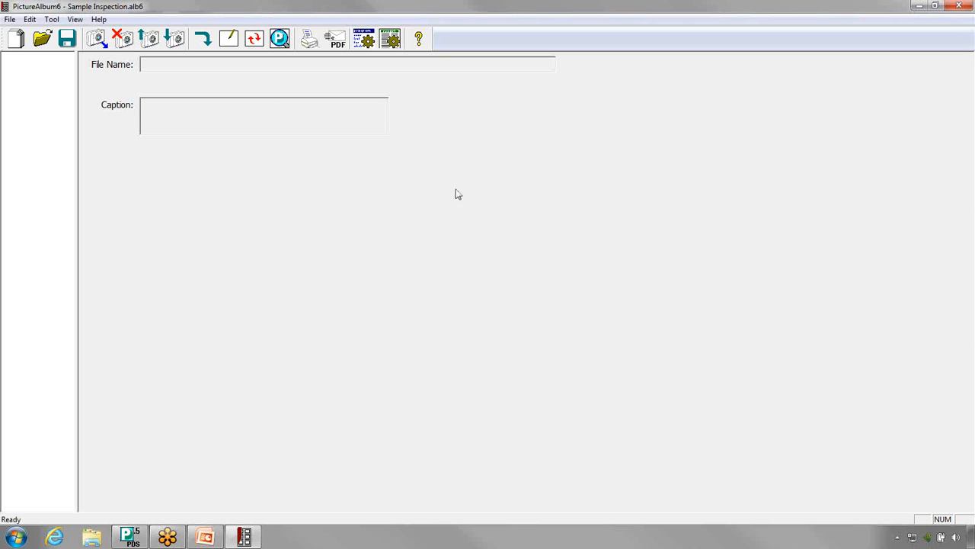
click(96, 40)
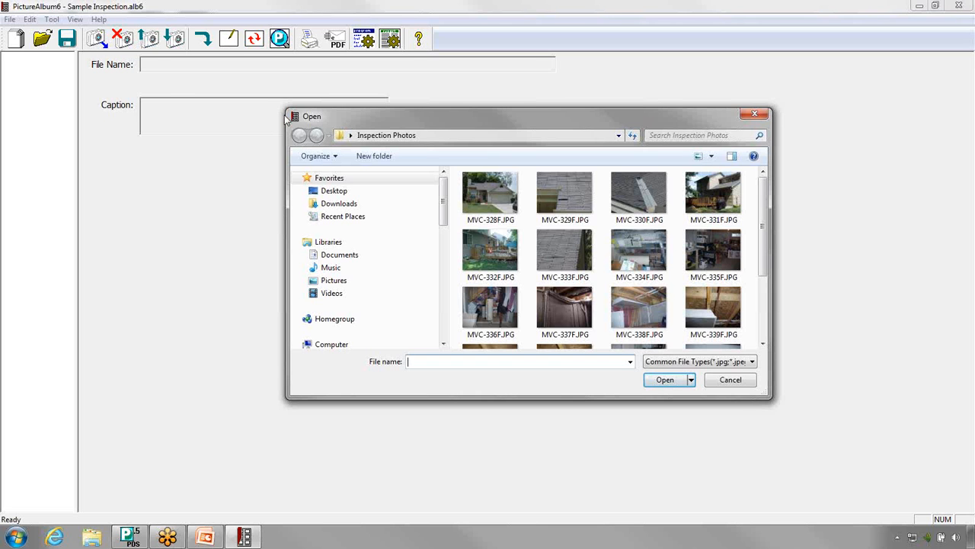
click(491, 196)
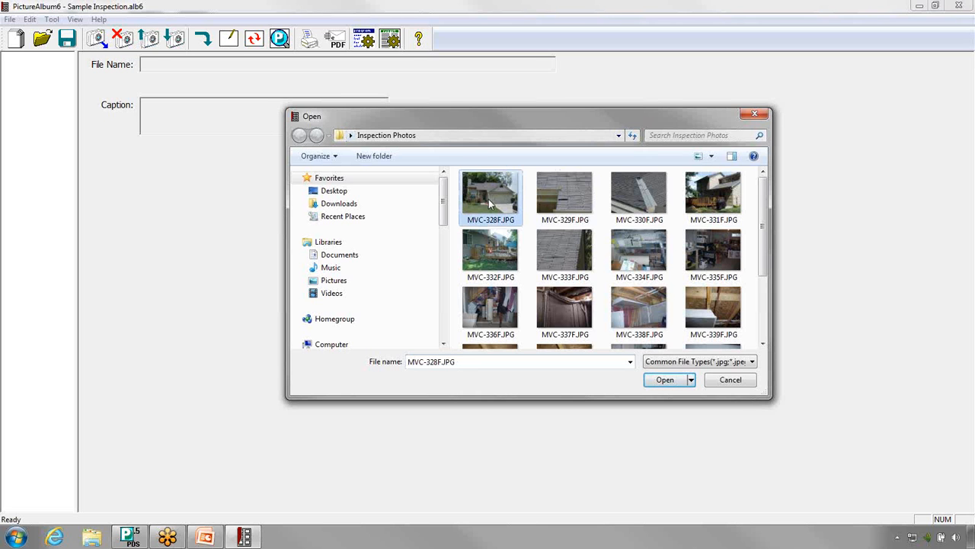
click(653, 379)
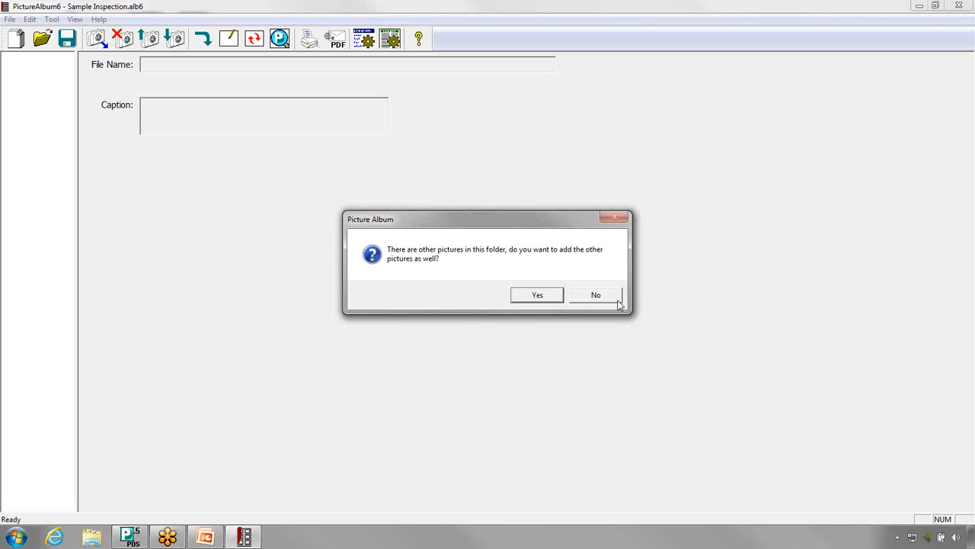
click(555, 302)
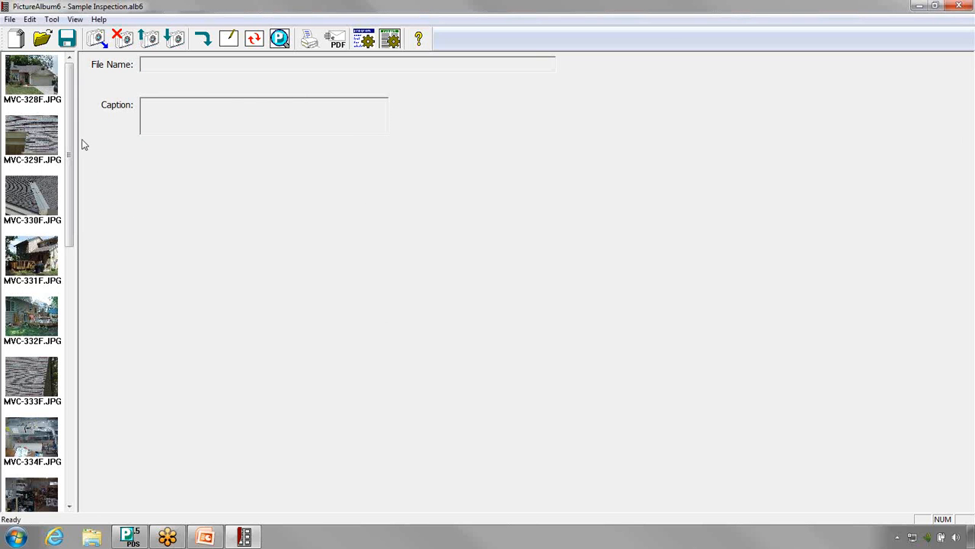
Step: Move picture MVC-332F.JPG up three places in the album order, directly below MVC-328F.JPG
mouse_move(73, 153)
mouse_down()
mouse_move(75, 254)
mouse_move(84, 159)
mouse_up()
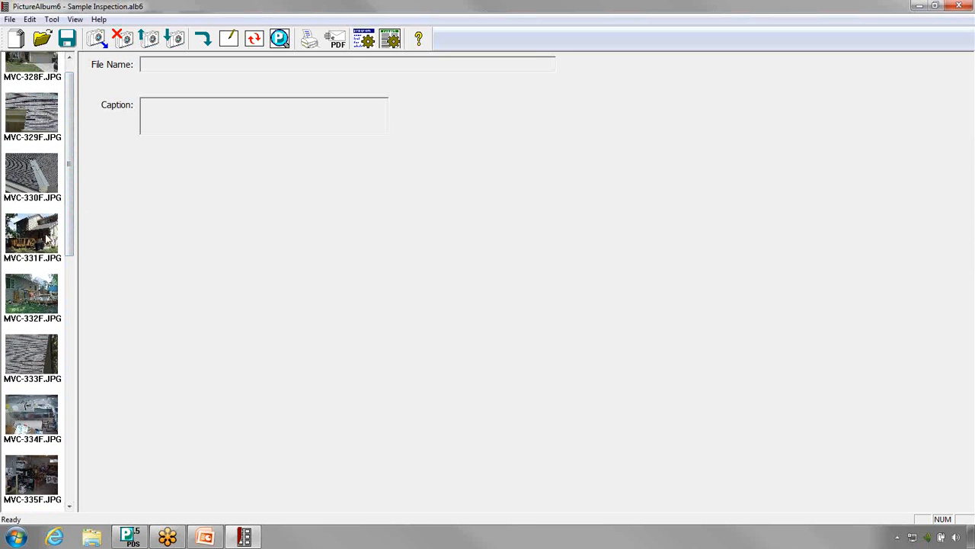
click(39, 288)
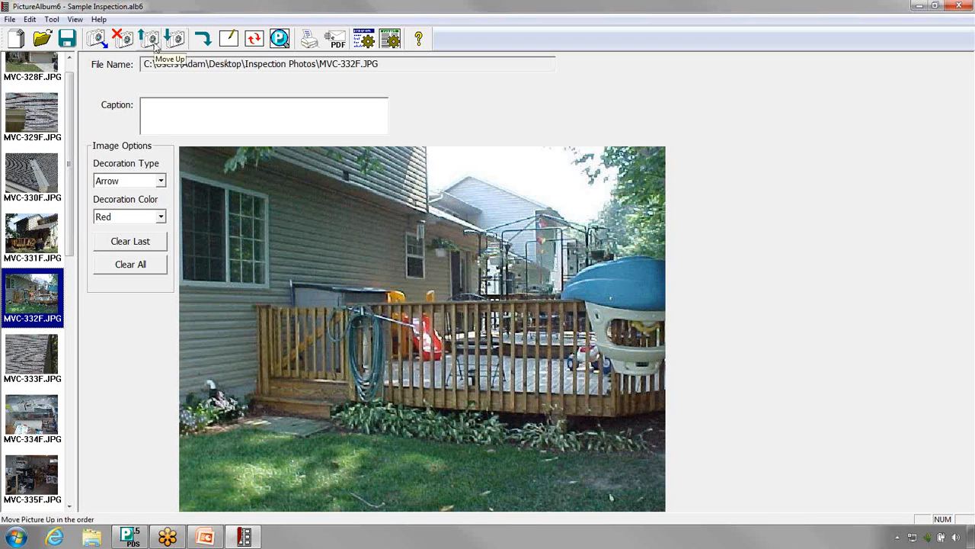
click(153, 44)
click(153, 44)
click(153, 44)
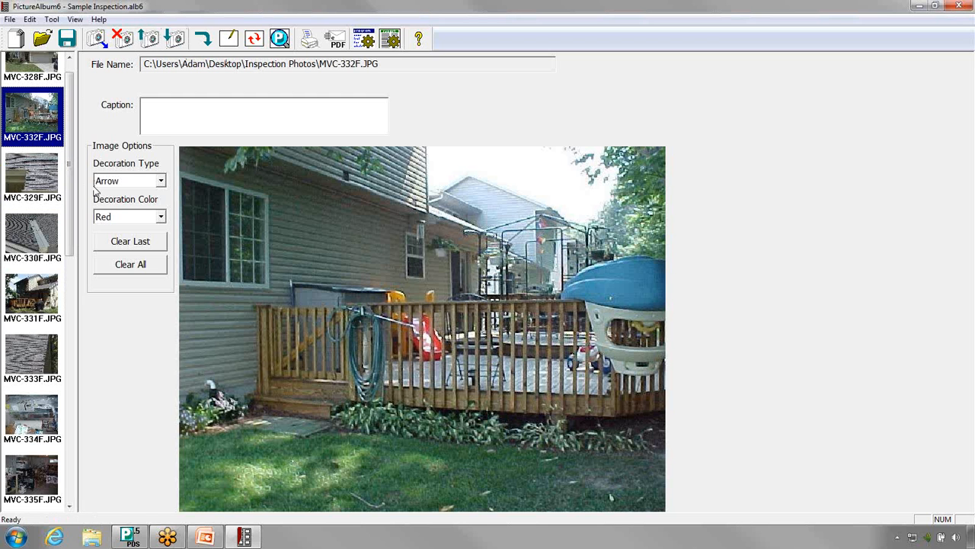
Step: Delete picture MVC-329F.JPG from the album
click(48, 183)
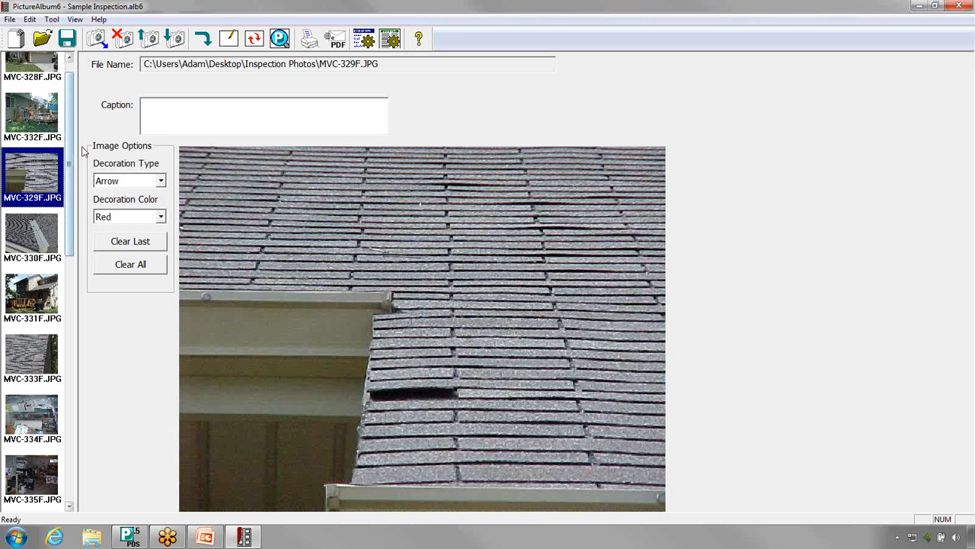
click(122, 38)
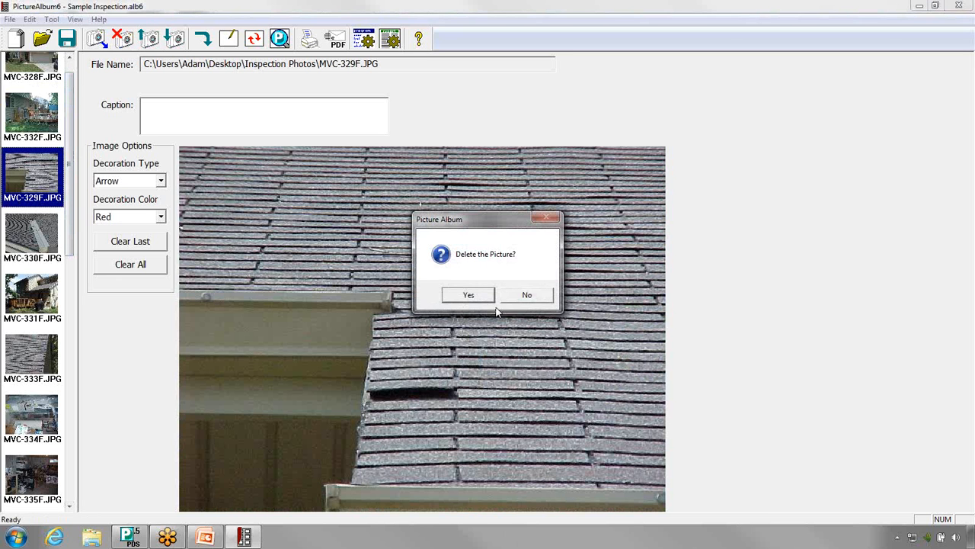
click(468, 295)
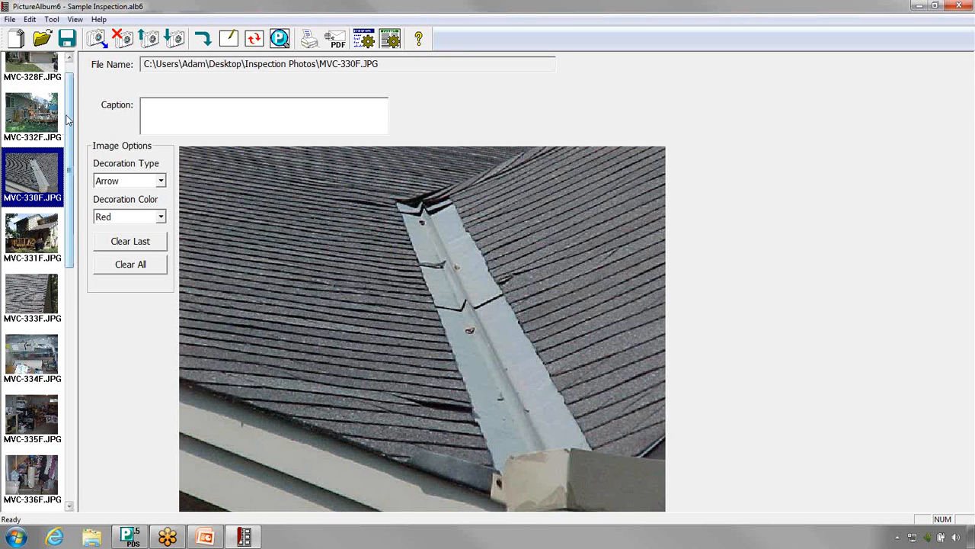
Step: Caption picture MVC-332F.JPG with "This is the caption for the picture."
scroll(70, 103, up, 1)
click(46, 133)
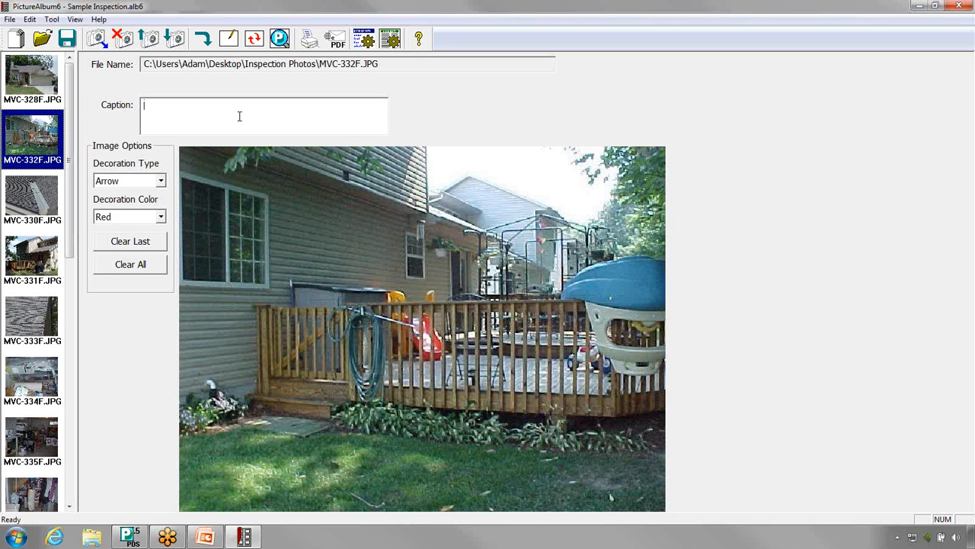
text(This is the caption for the picture.)
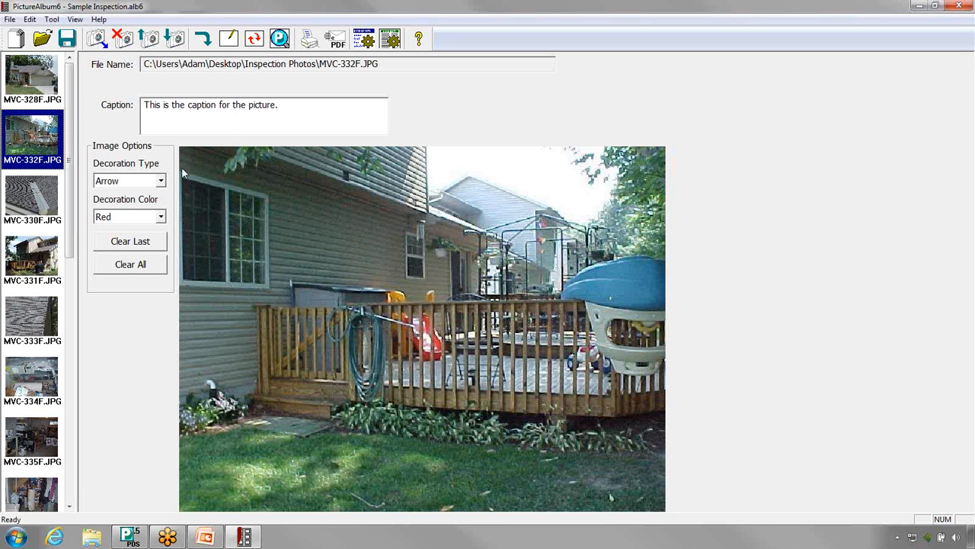
Step: Draw two red arrows on the deck picture pointing at the right edge of the large window
click(161, 181)
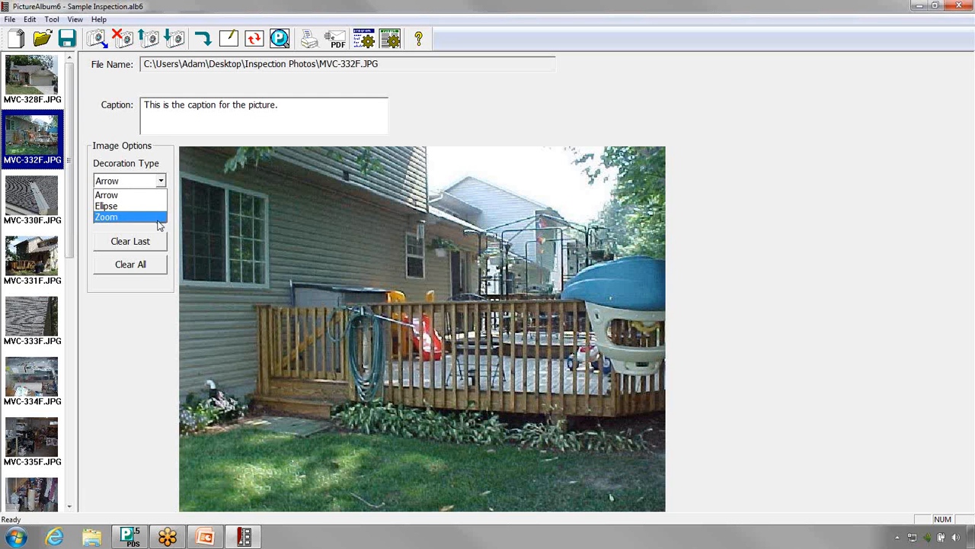
click(156, 197)
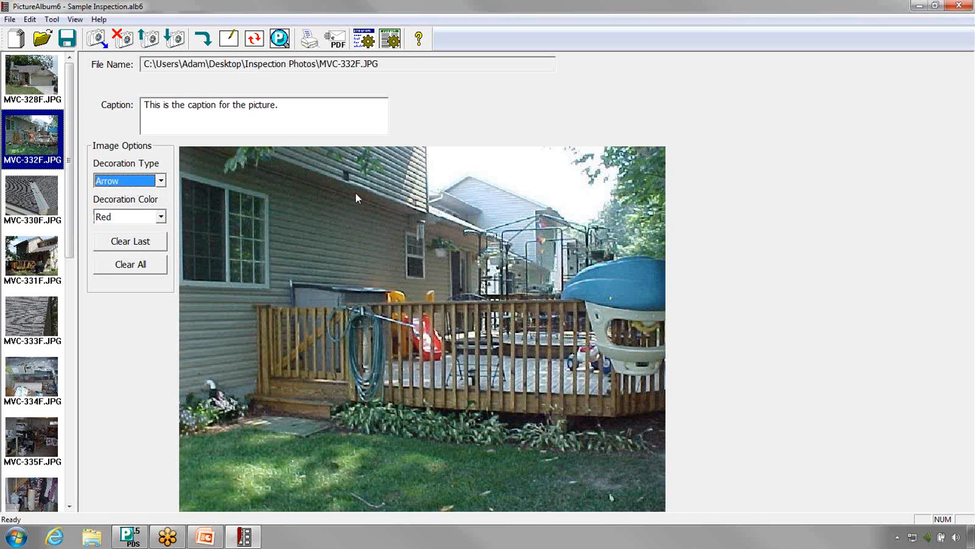
drag(354, 193, 286, 204)
drag(285, 244, 266, 241)
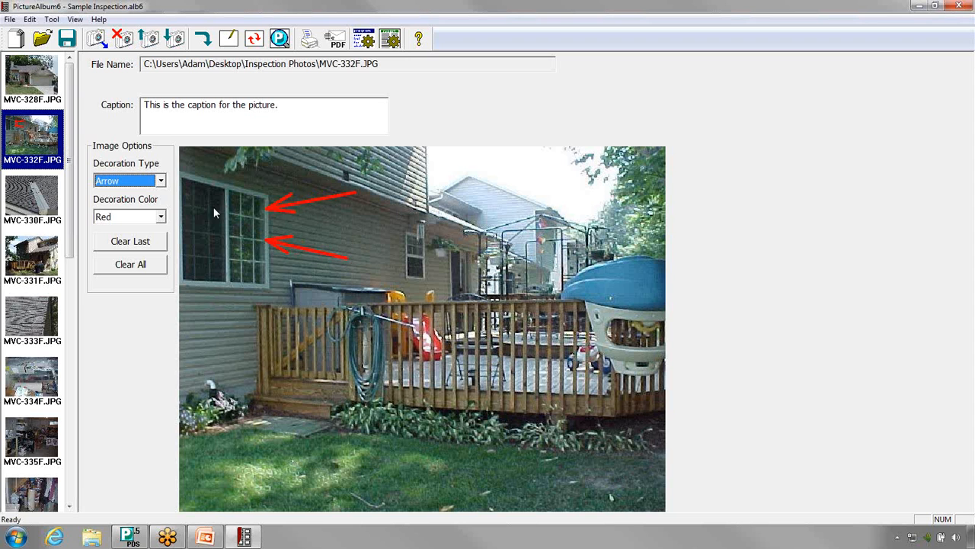
Step: Draw a red ellipse around the small window near the corner of the house
click(159, 183)
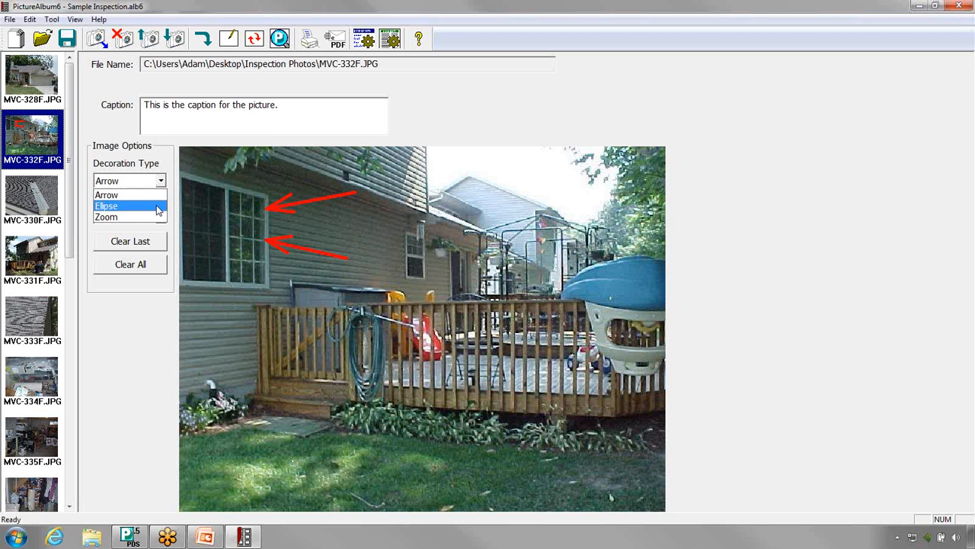
click(159, 211)
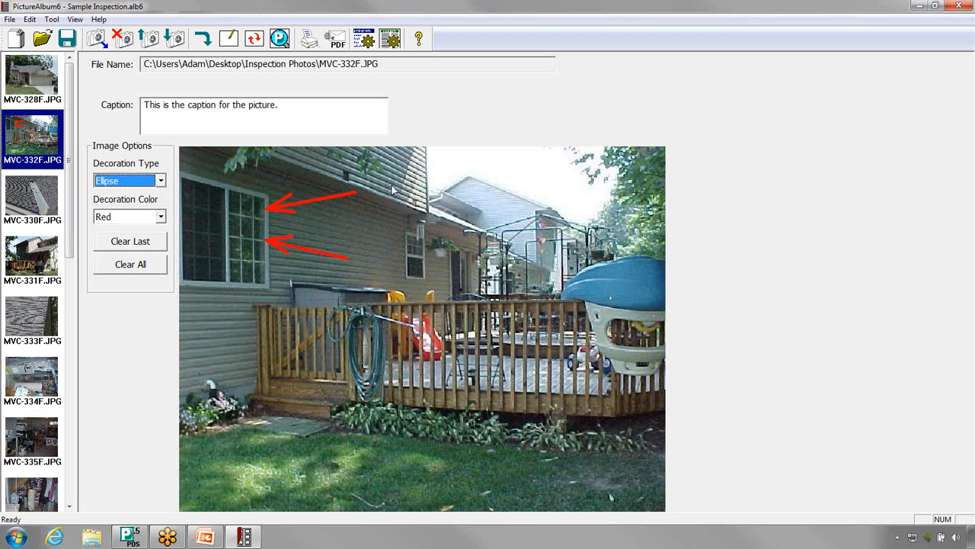
drag(391, 176, 448, 270)
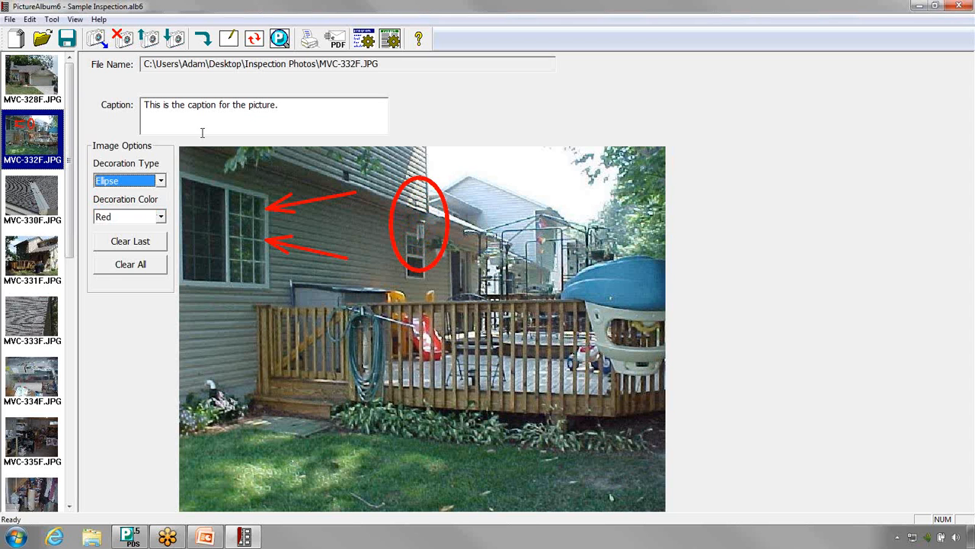
Step: Add a red Zoom decoration over the garden hose hanging on the deck railing
click(159, 180)
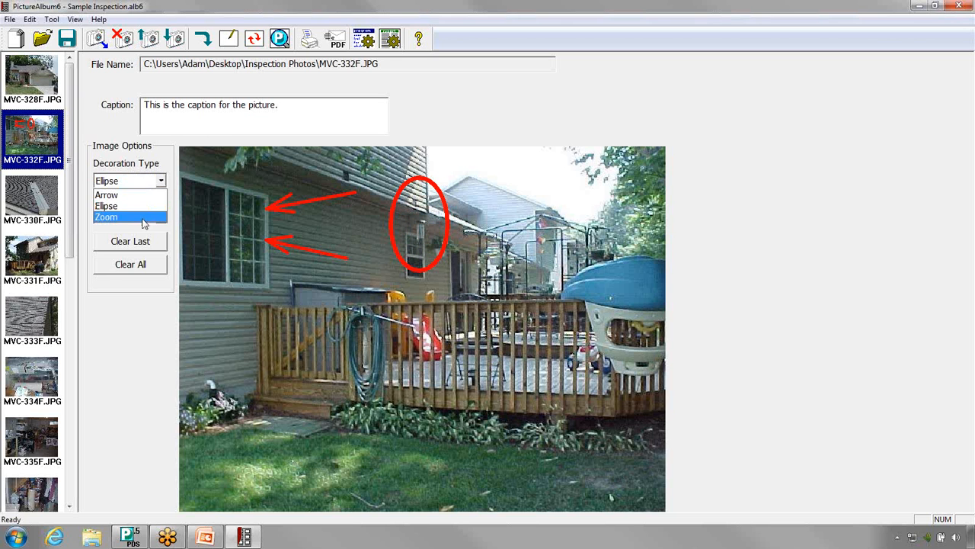
click(144, 217)
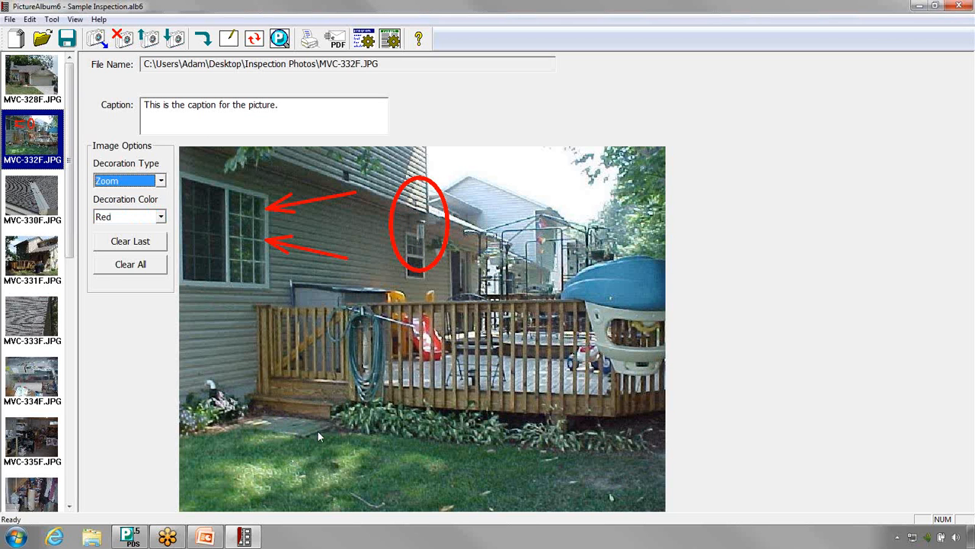
drag(307, 446, 424, 319)
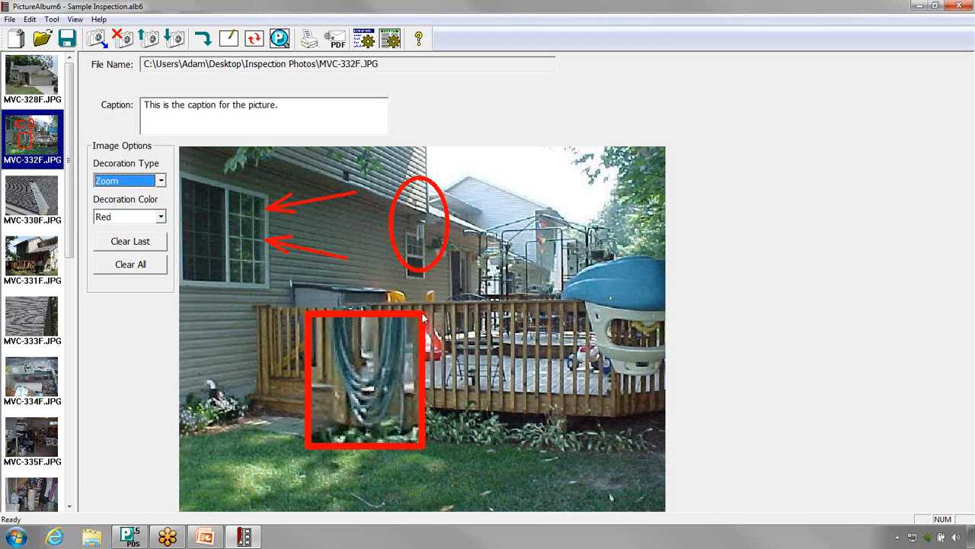
Step: Draw a blue arrow pointing from the upper left at the hose inside the zoom box
click(161, 180)
click(152, 196)
click(161, 217)
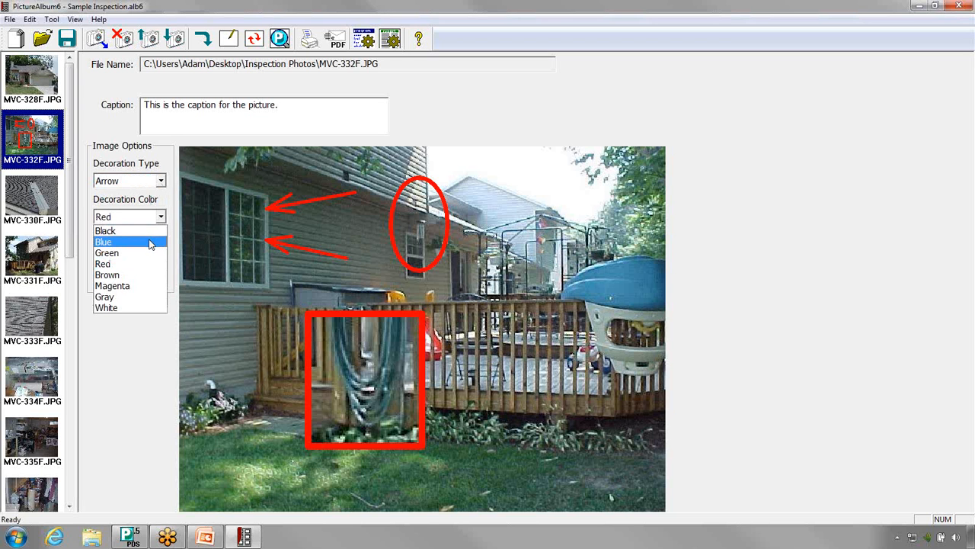
click(151, 242)
mouse_move(252, 299)
mouse_down()
mouse_move(304, 322)
mouse_move(333, 350)
mouse_up()
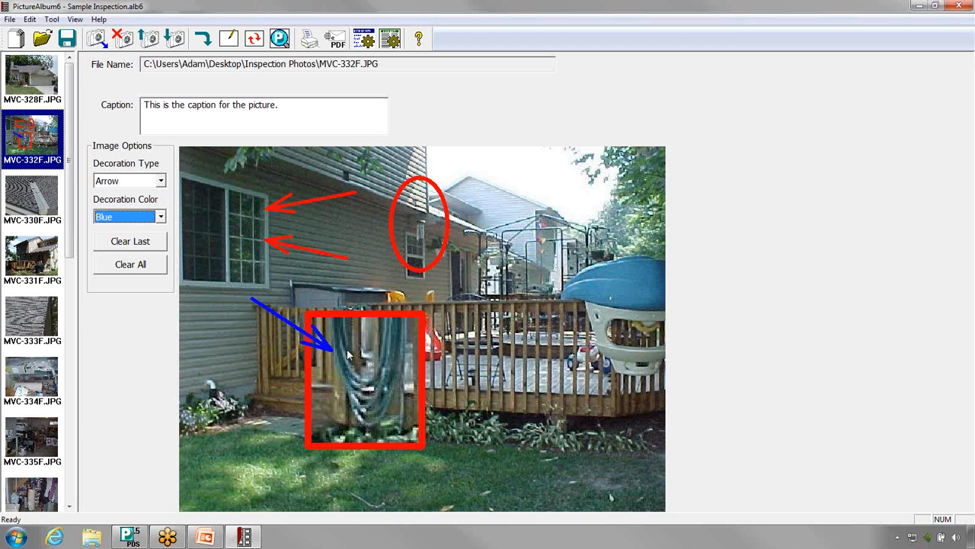
Step: Draw a second blue arrow pointing at the hose from the right and clear that last decoration
drag(484, 315, 404, 353)
click(146, 219)
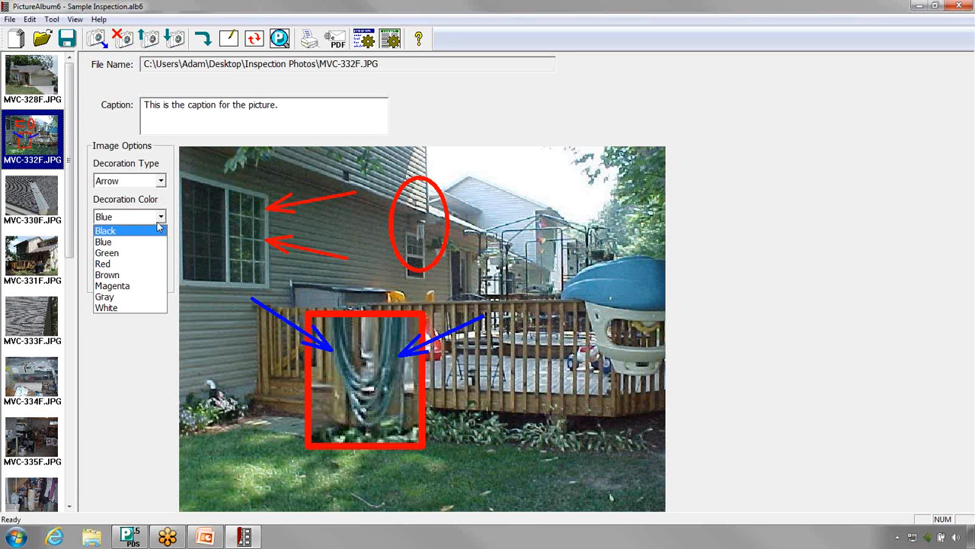
click(158, 222)
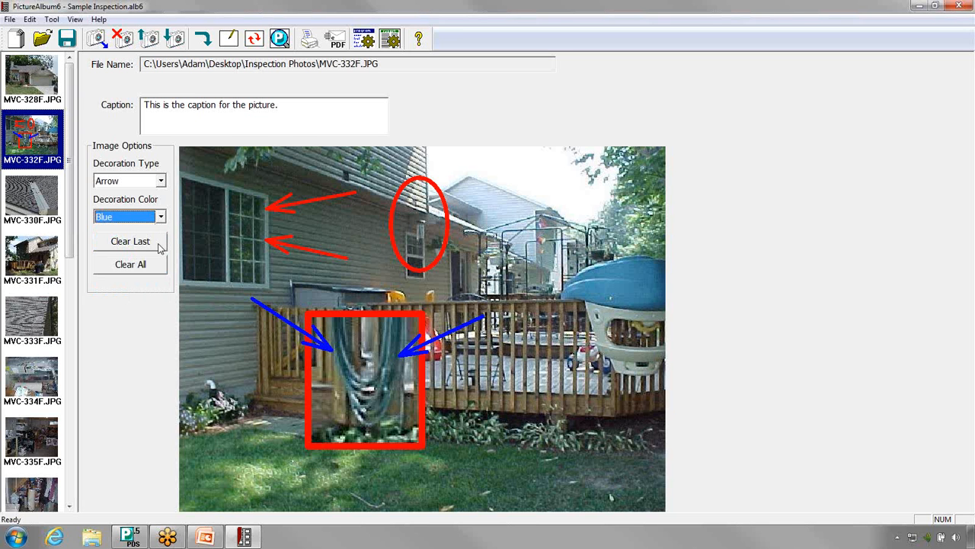
click(159, 244)
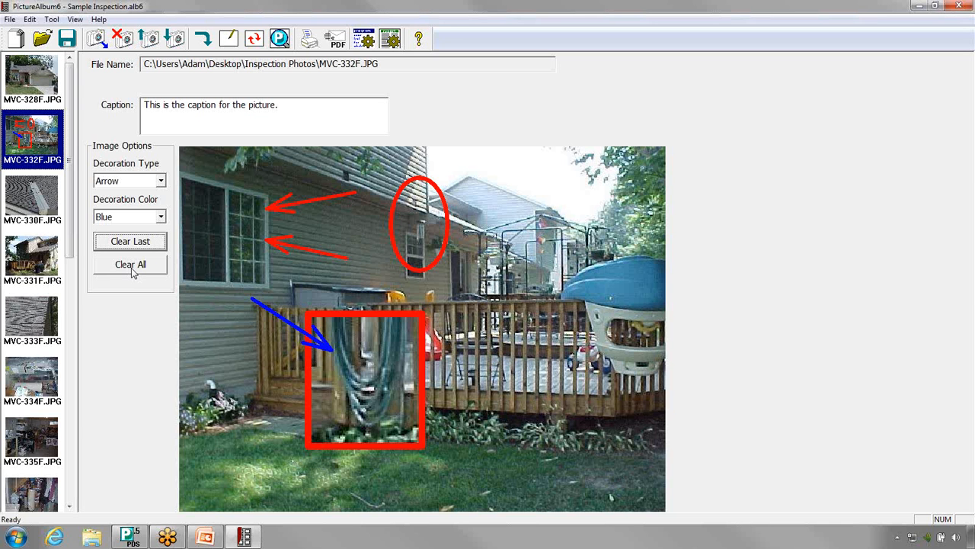
Step: Set the album to print 4 pictures per page with the comment quantity at Less Text (larger image), keeping pictures numbered
click(30, 20)
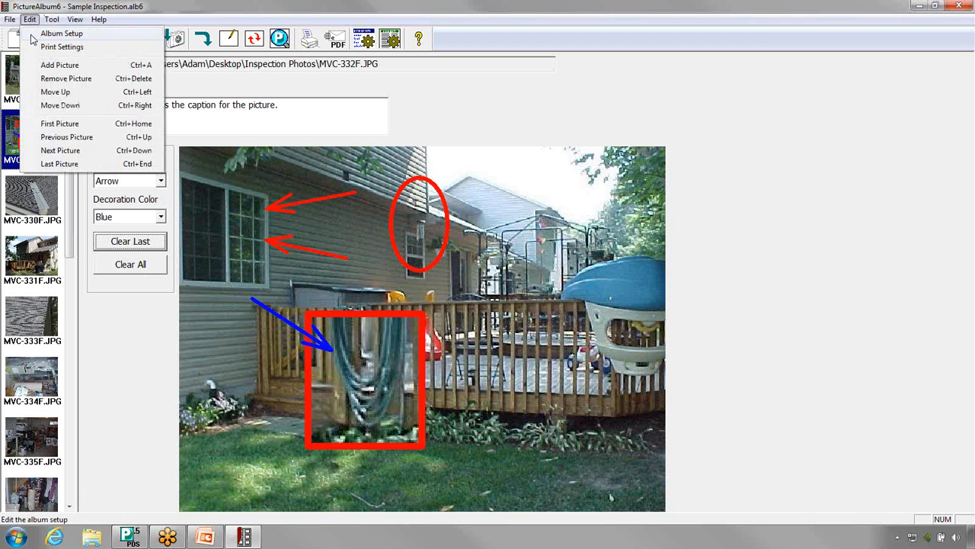
click(33, 39)
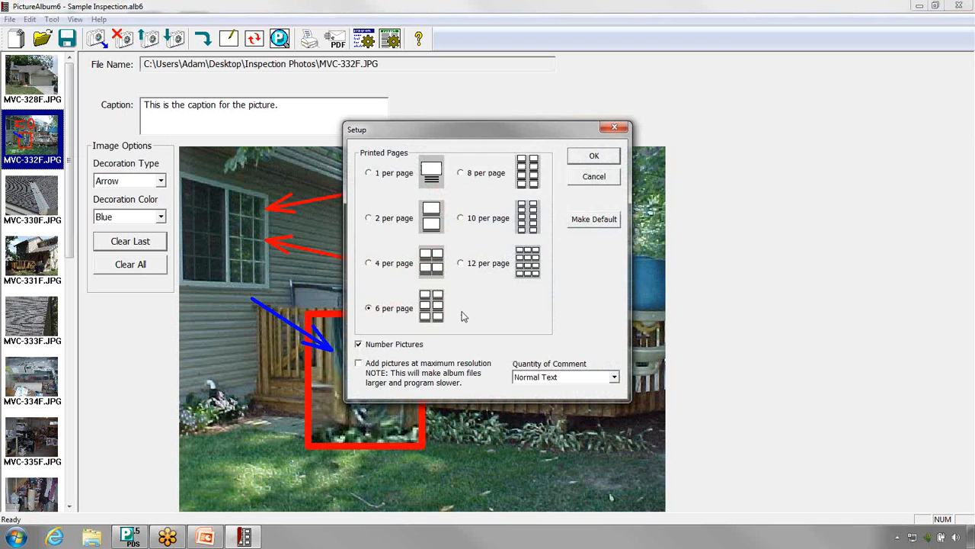
click(380, 265)
click(407, 347)
click(586, 386)
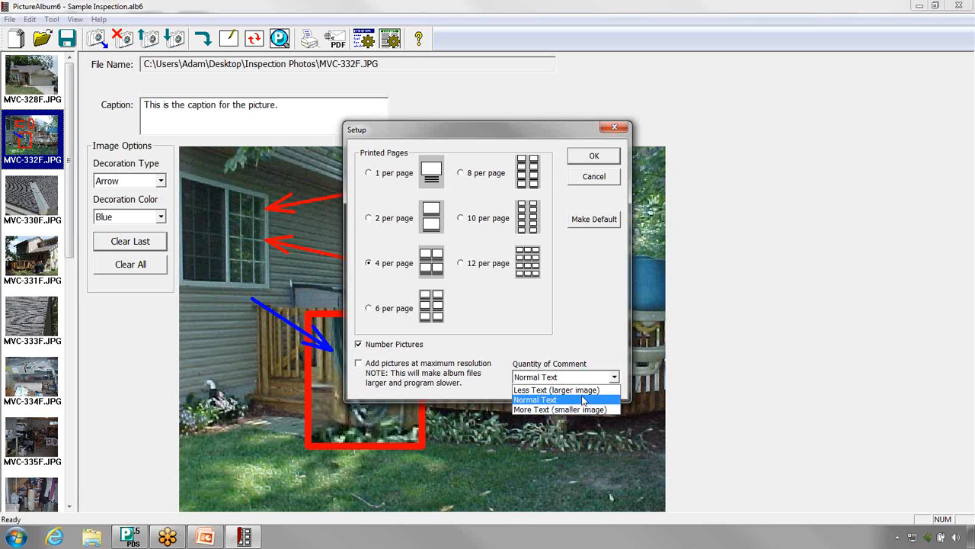
click(583, 393)
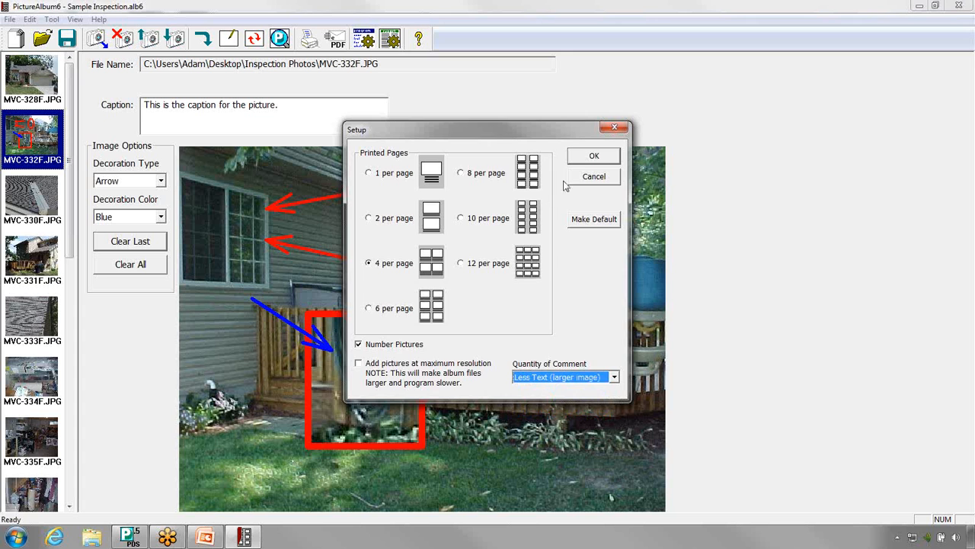
click(594, 157)
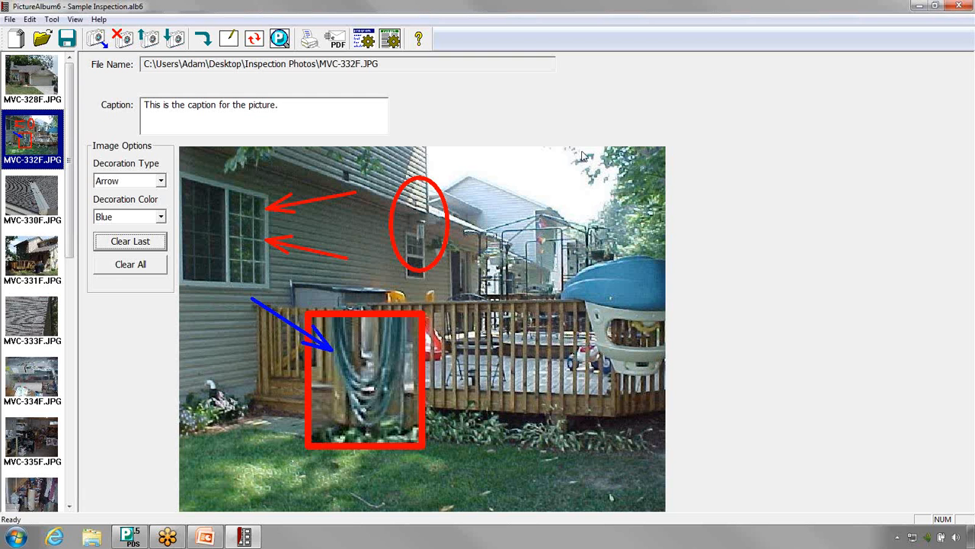
Step: Review the album's print settings for margins, page options including the cover page, page layout and fonts
click(32, 19)
click(44, 48)
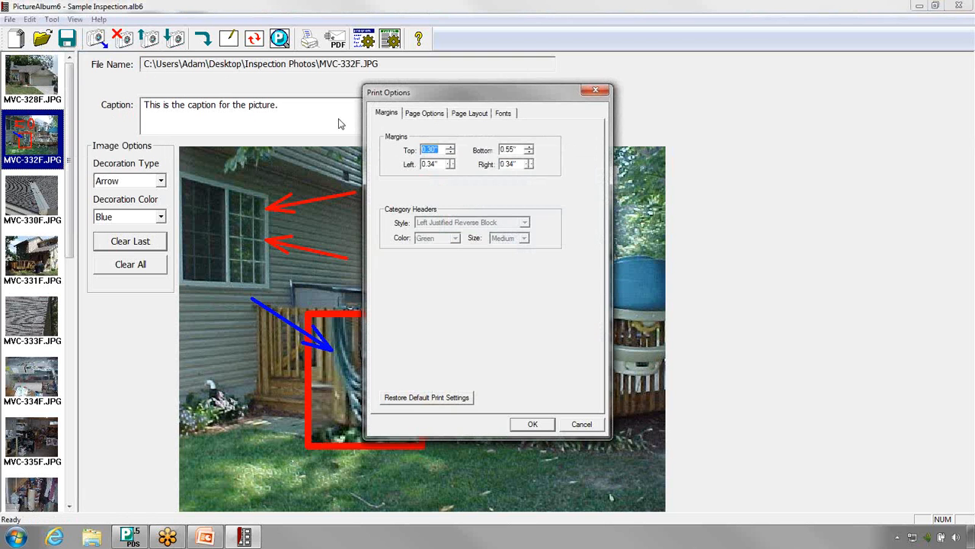
click(416, 113)
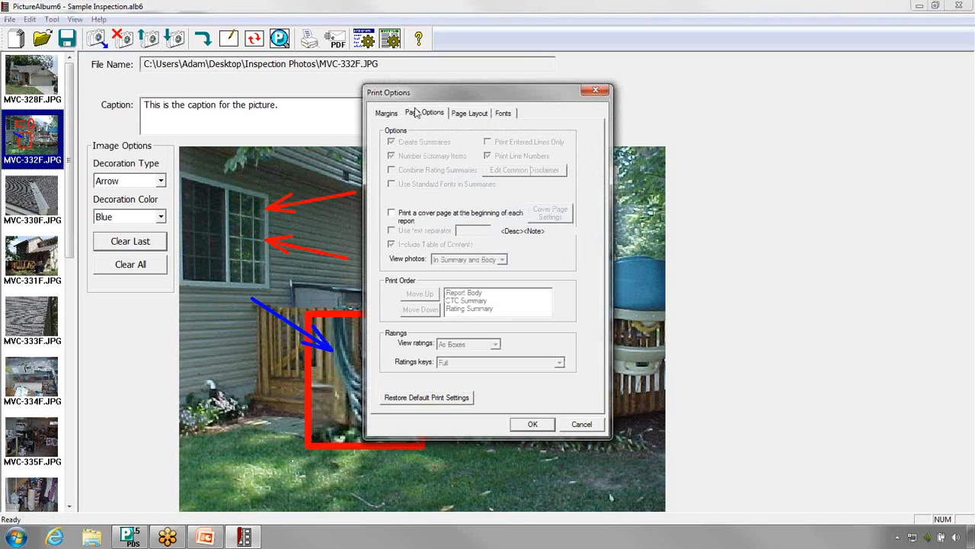
click(449, 217)
click(427, 217)
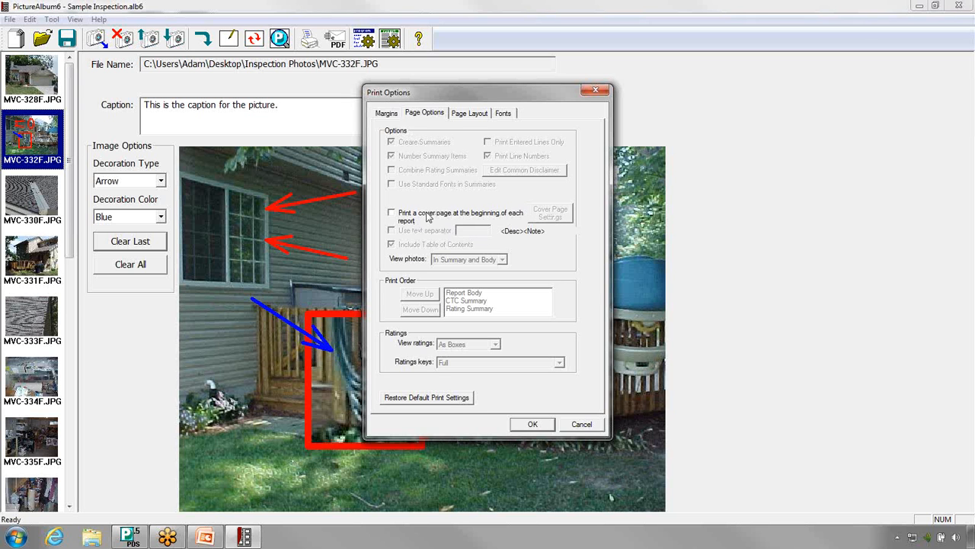
click(474, 118)
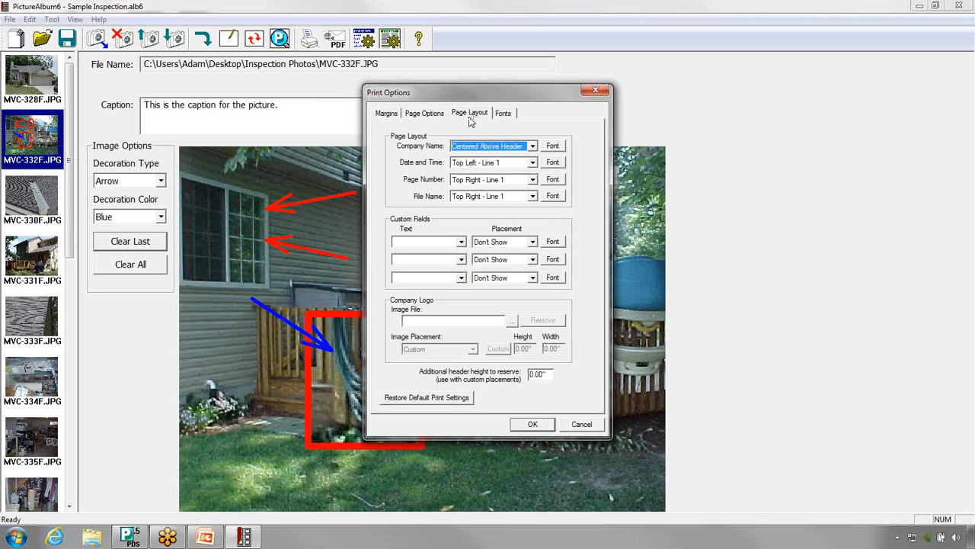
click(505, 116)
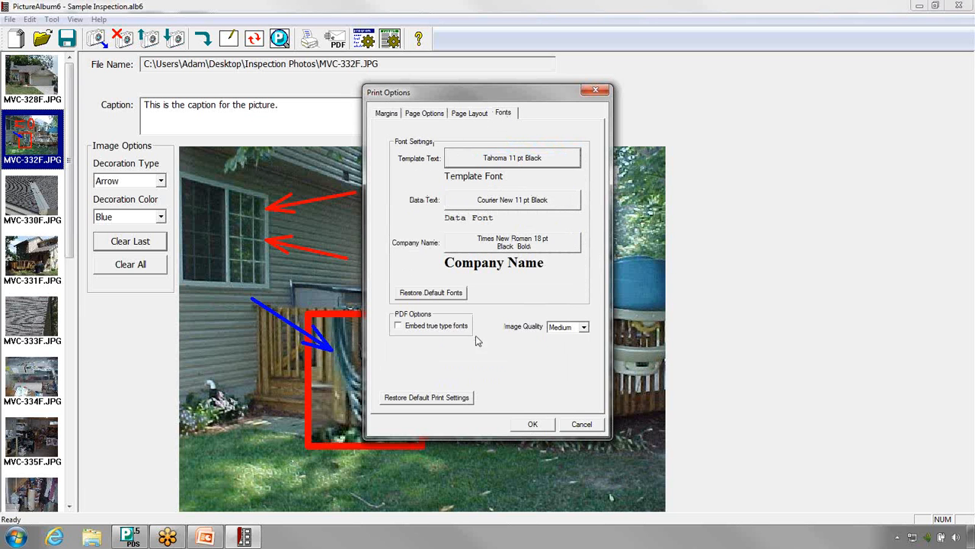
click(542, 425)
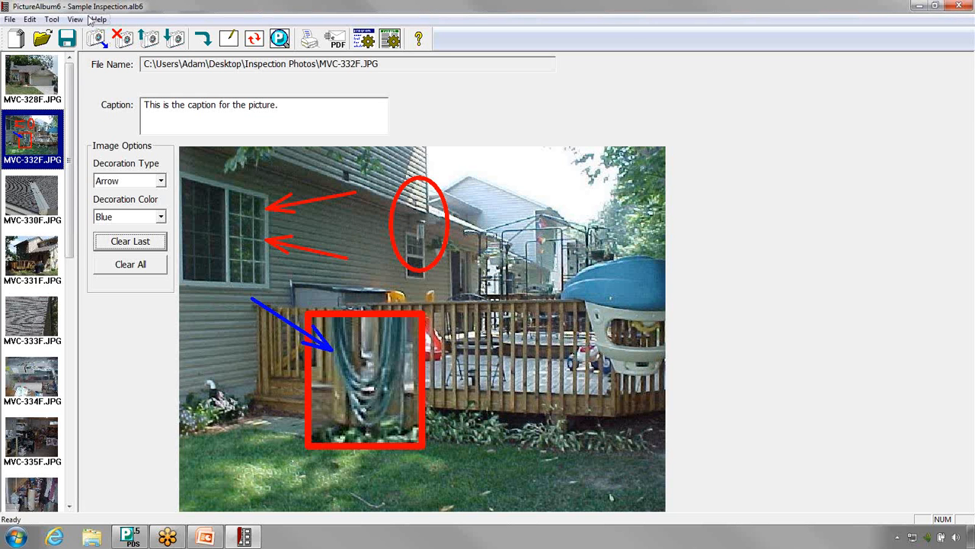
Step: Display the print preview of the album
click(10, 19)
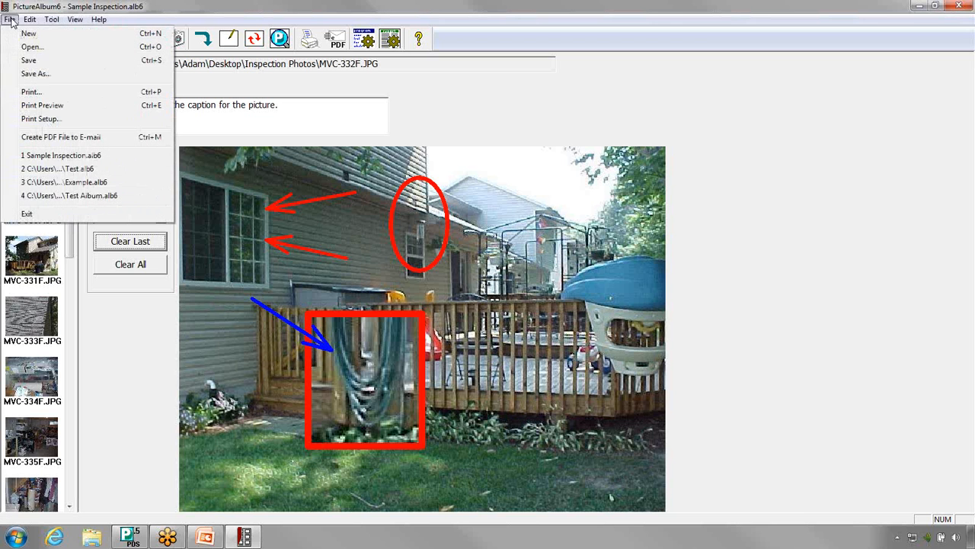
click(24, 106)
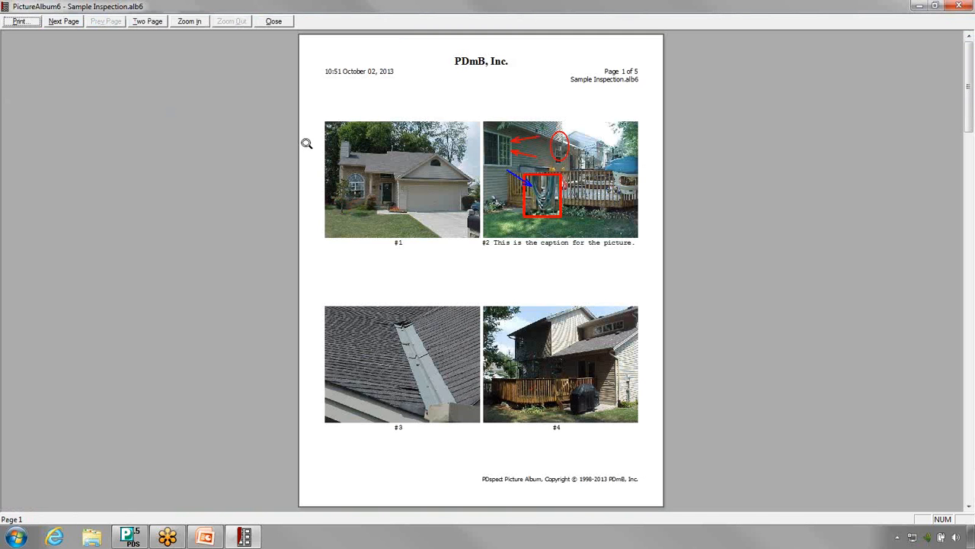